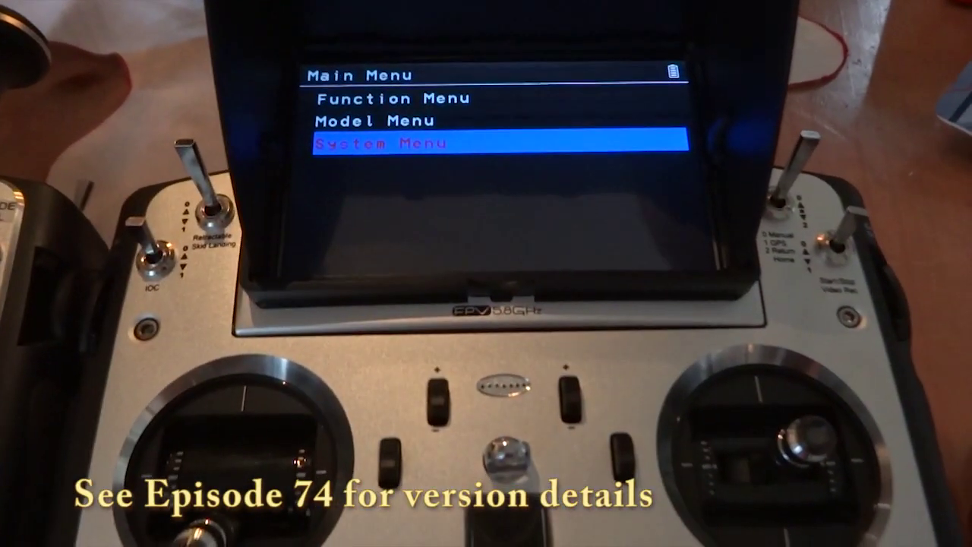
{"action": "key", "text": "Return"}
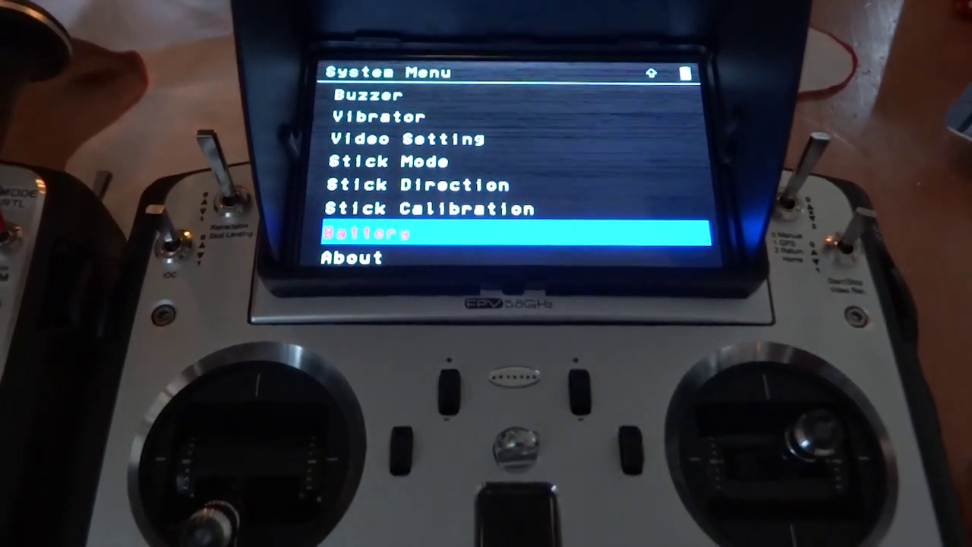
{"action": "key", "text": "Down"}
{"action": "key", "text": "Return"}
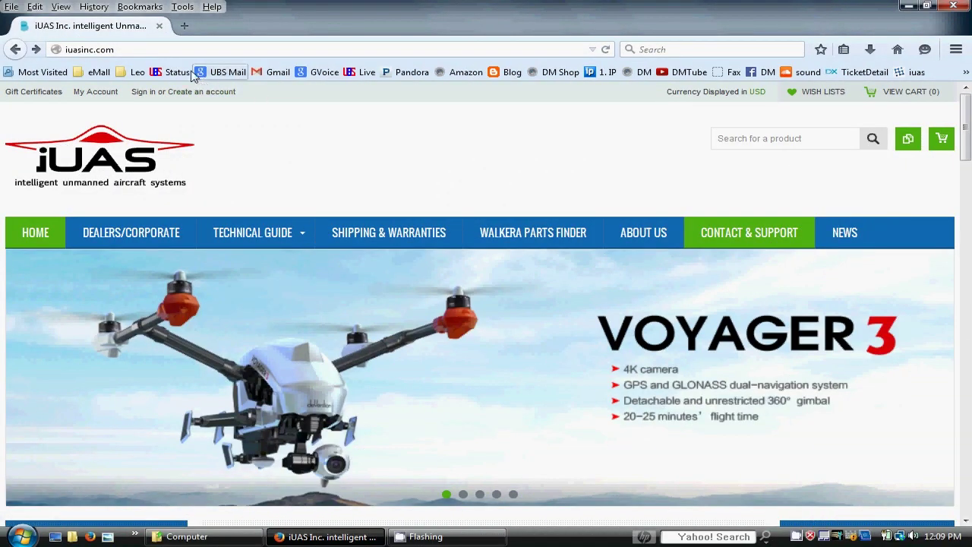
- Load iuasinc.com and go to its Firmware Updater page in the technical guide section
{"action": "left_click", "coordinate": [172, 51]}
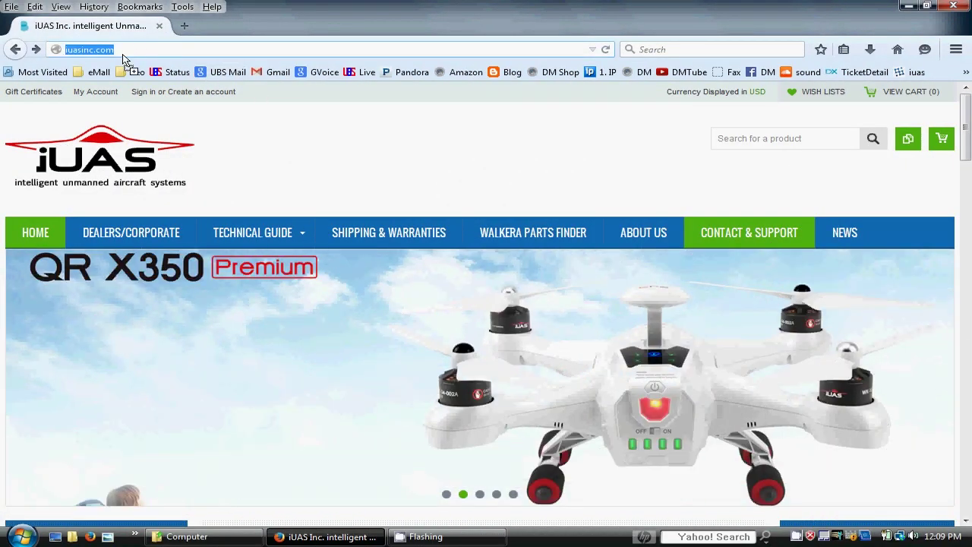
{"action": "key", "text": "Return"}
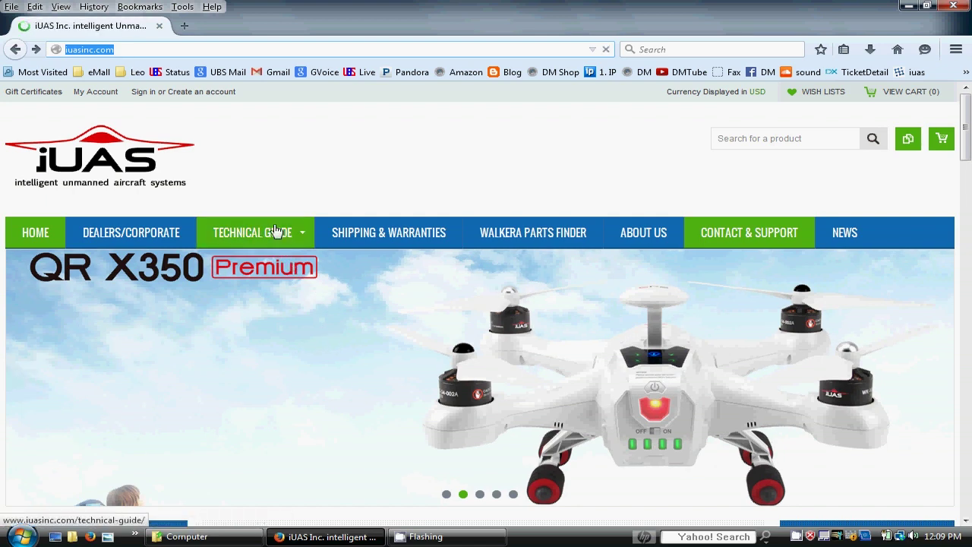
{"action": "mouse_move", "coordinate": [292, 231]}
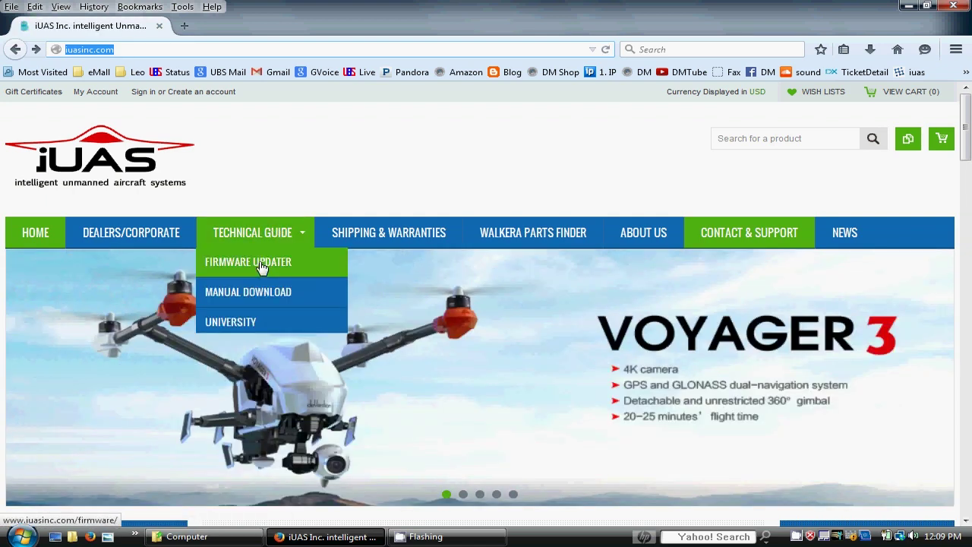
{"action": "left_click", "coordinate": [261, 268]}
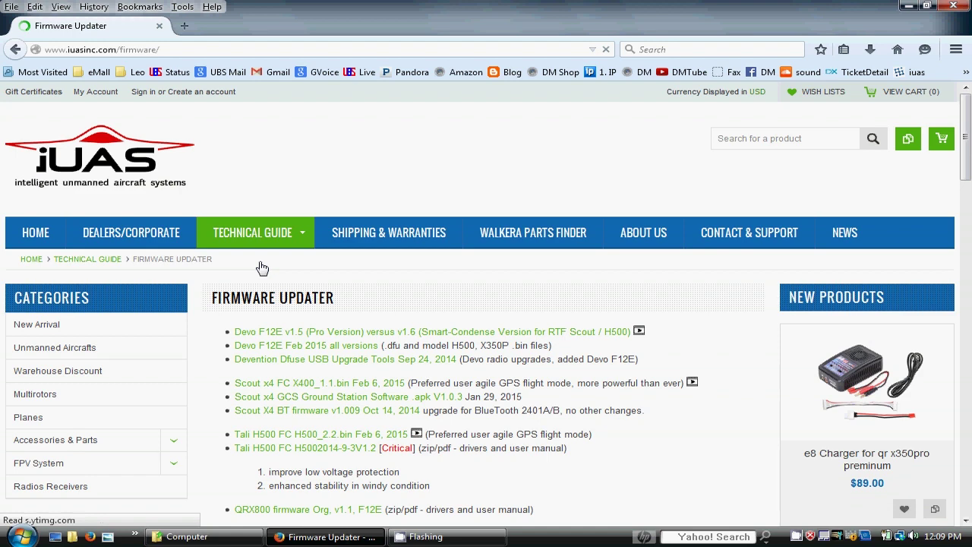
- Download the Devention Dfuse USB Upgrade Tools of Sep 24, 2014 to the desktop as DevoDfuse USBUpgradeTools.zip and check the downloads
{"action": "left_click", "coordinate": [336, 367]}
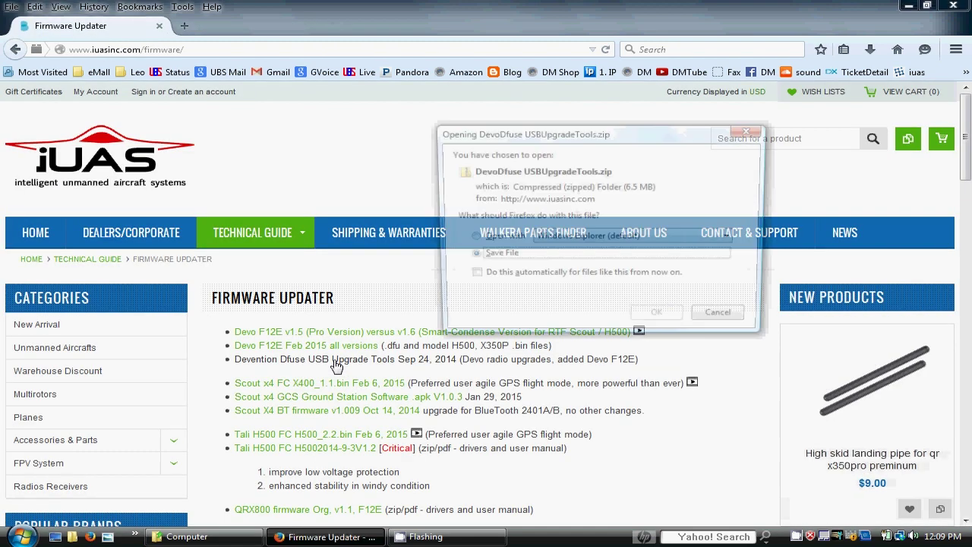
{"action": "left_click", "coordinate": [668, 320]}
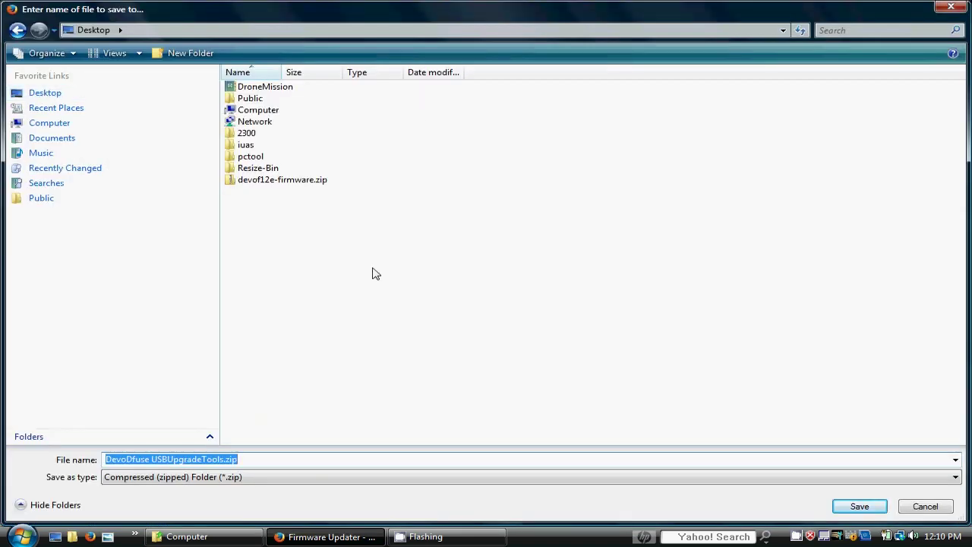
{"action": "left_click", "coordinate": [859, 506]}
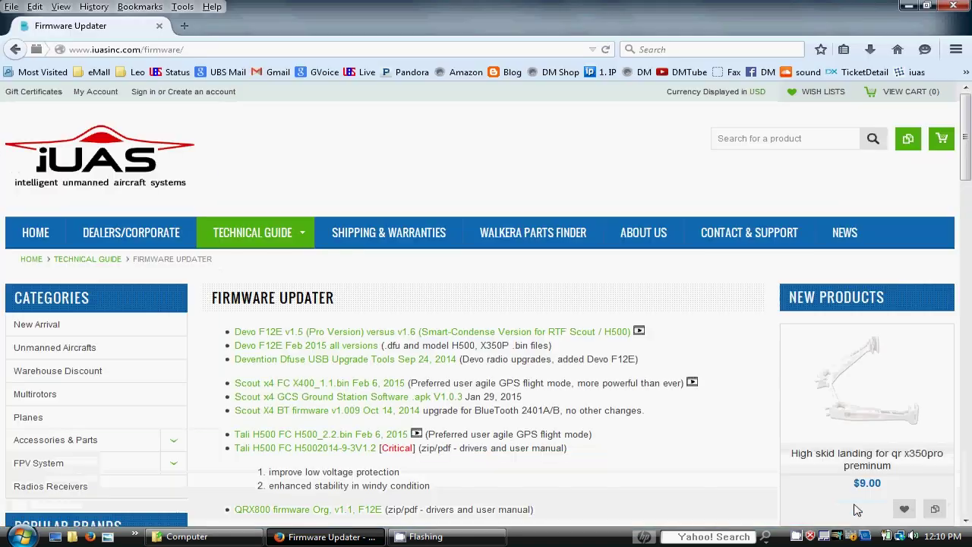
{"action": "left_click", "coordinate": [871, 48]}
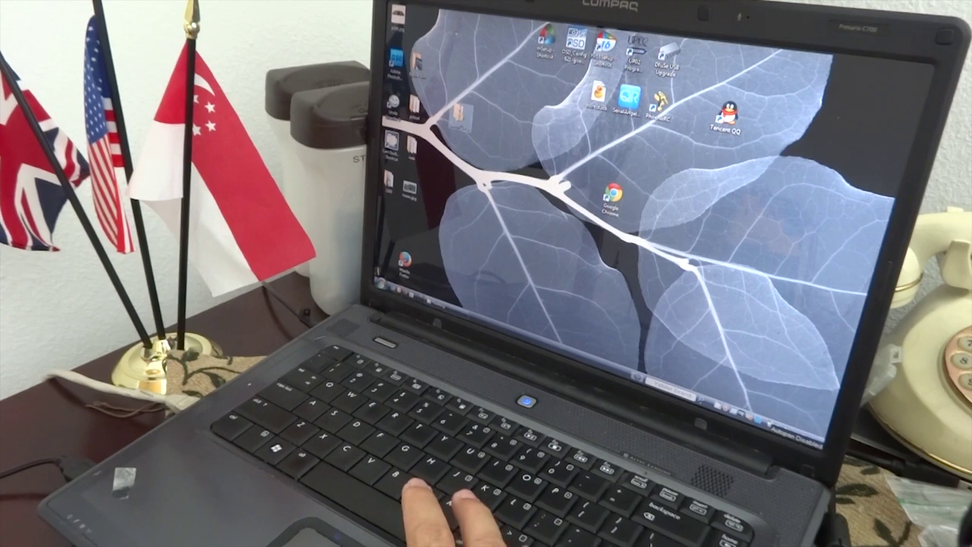
- Open devof12e-firmware.zip on the desktop and read the firmware version and power notes in its readme.txt
{"action": "left_click", "coordinate": [458, 118]}
{"action": "key", "text": "Return"}
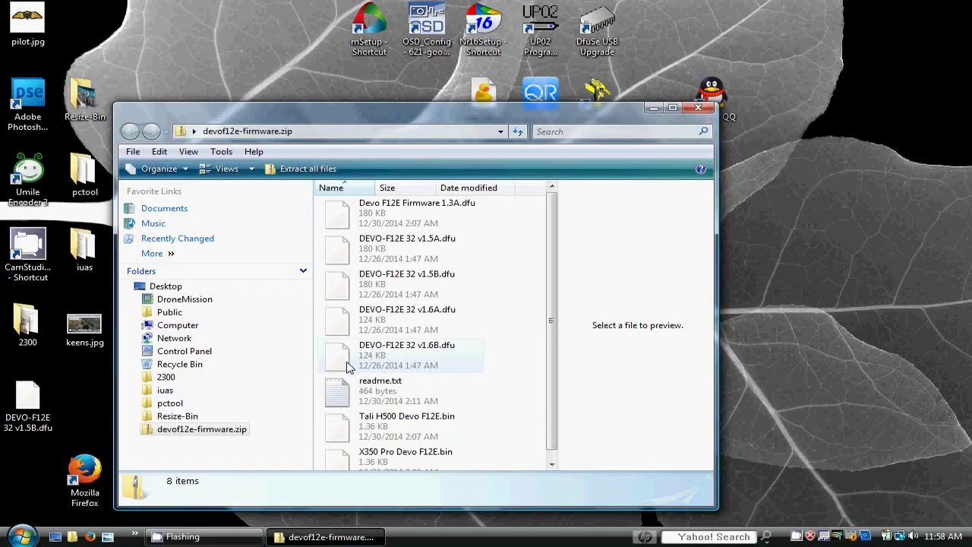
{"action": "left_click", "coordinate": [399, 397]}
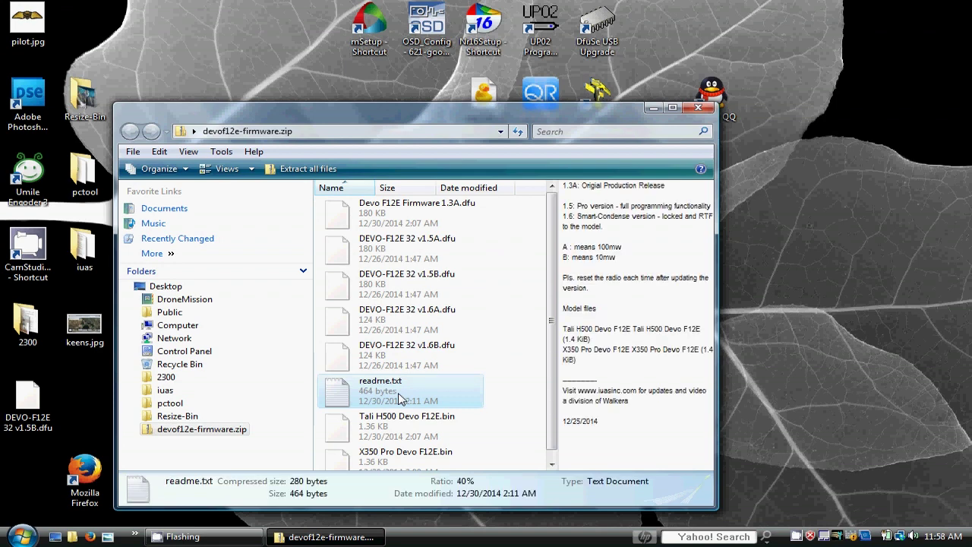
{"action": "double_click", "coordinate": [400, 398]}
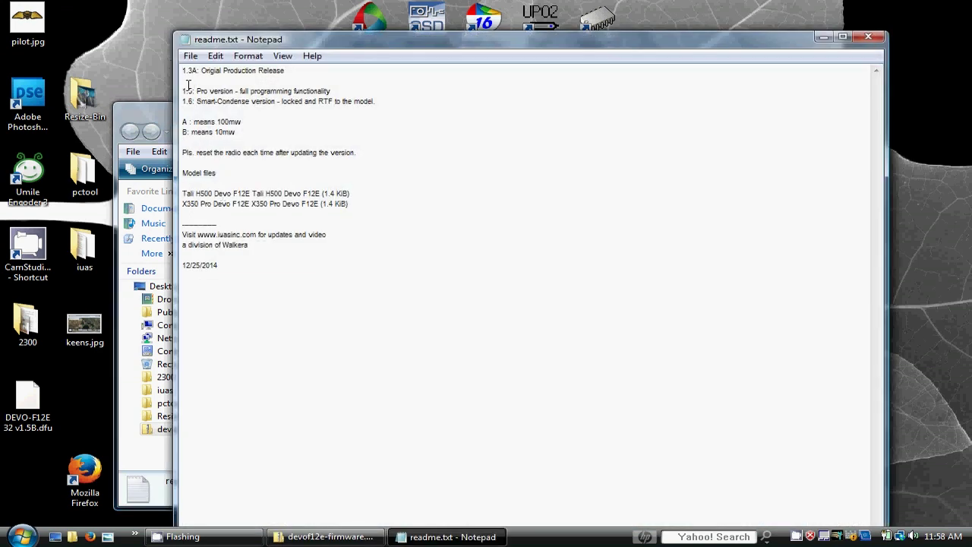
{"action": "left_click_drag", "start_coordinate": [182, 91], "coordinate": [231, 90]}
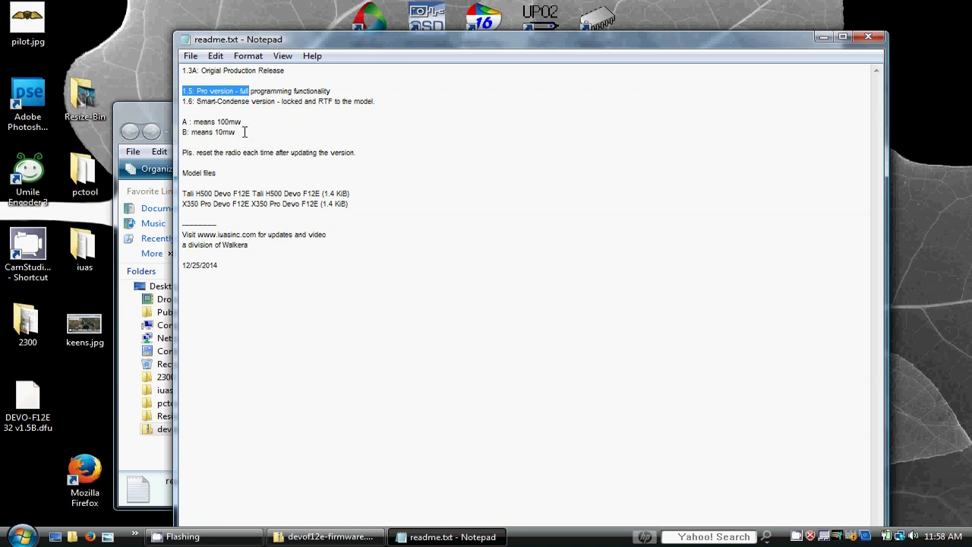
{"action": "left_click_drag", "start_coordinate": [244, 119], "coordinate": [194, 118]}
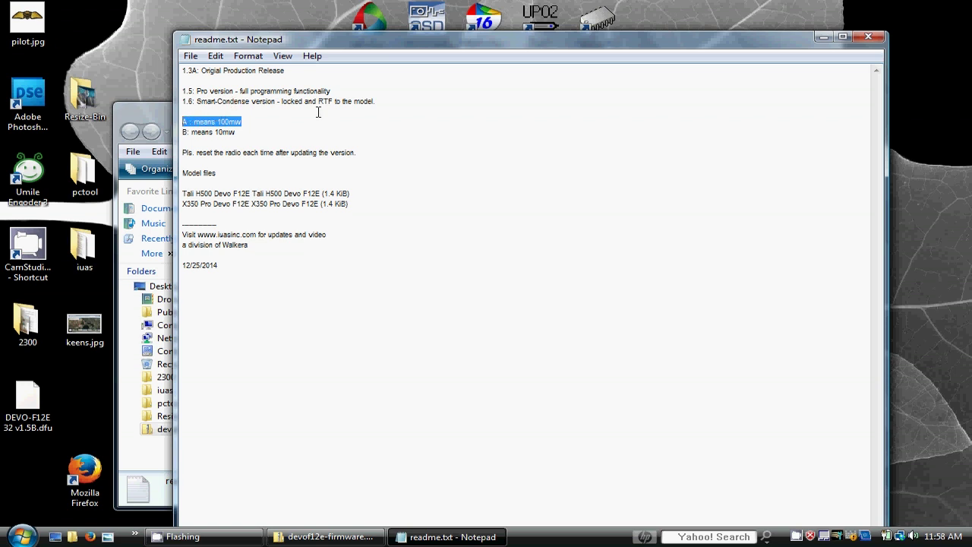
{"action": "left_click", "coordinate": [867, 35]}
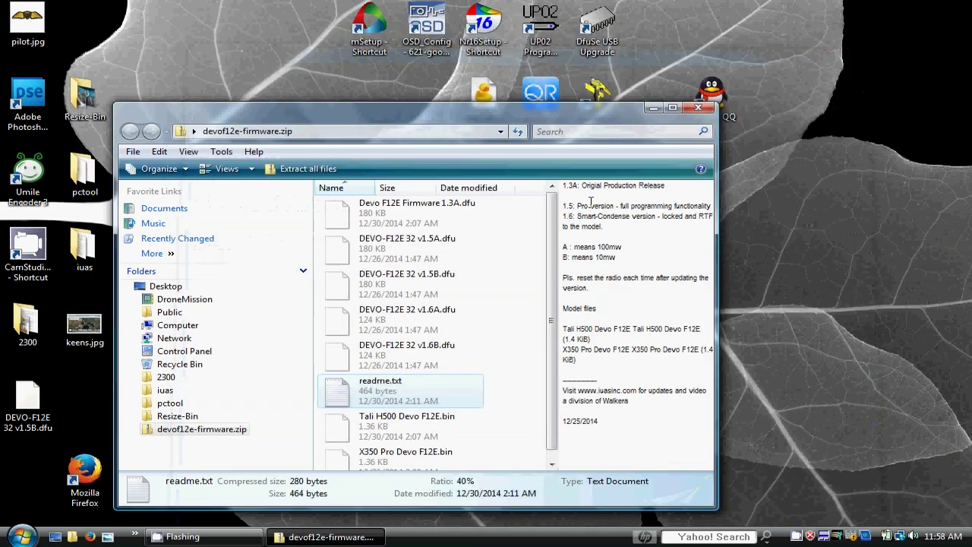
- Copy DEVO-F12E 32 v1.5A.dfu out of the firmware archive to the desktop and place it beside the zip file
{"action": "left_click", "coordinate": [428, 254]}
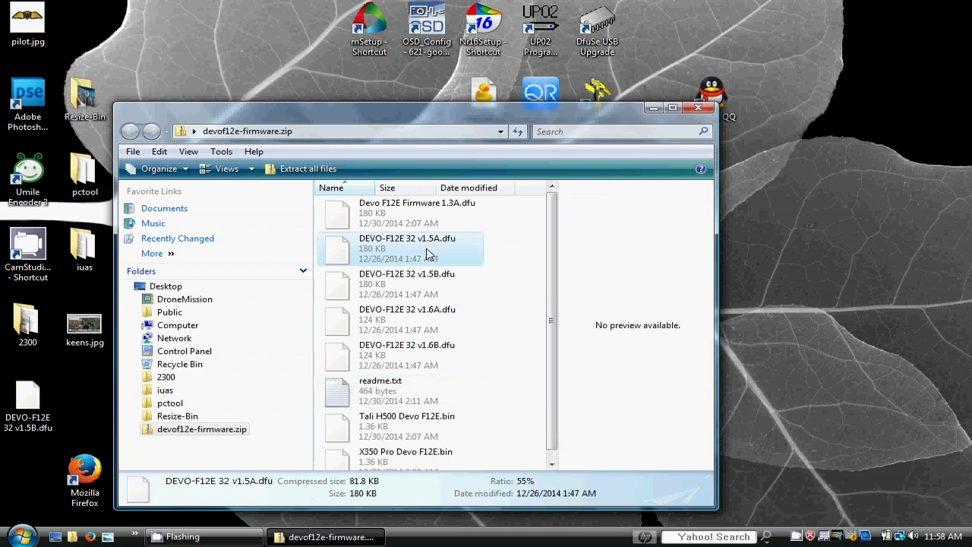
{"action": "left_click_drag", "start_coordinate": [347, 251], "coordinate": [239, 78]}
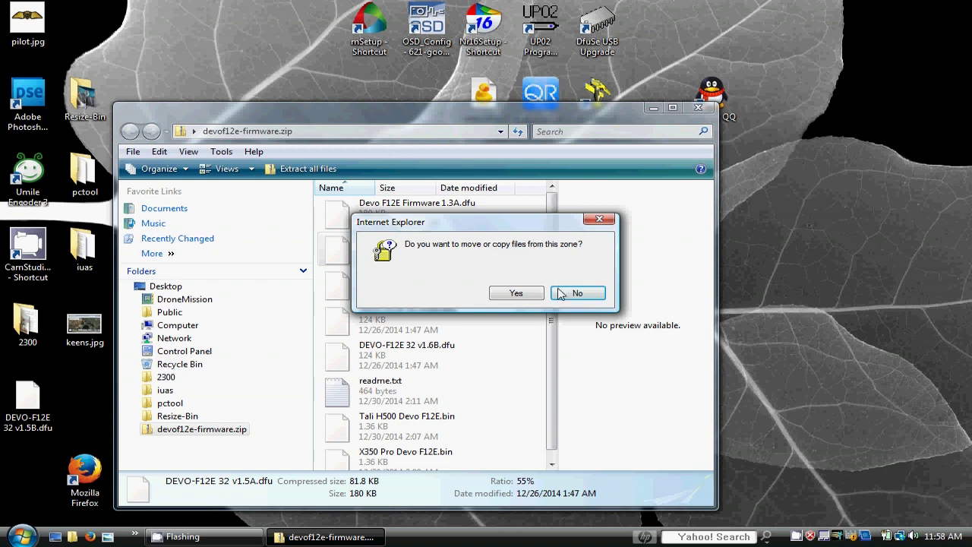
{"action": "left_click", "coordinate": [527, 296]}
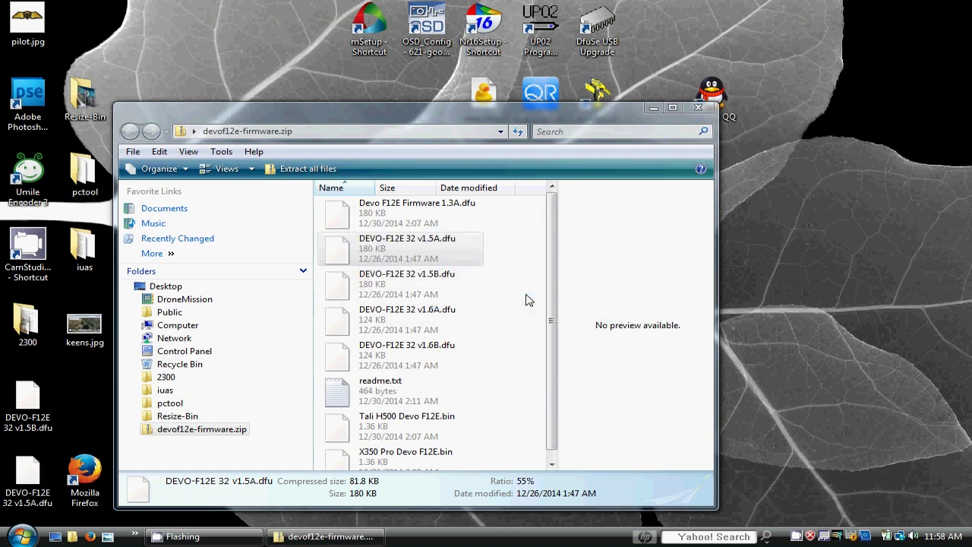
{"action": "left_click", "coordinate": [653, 107]}
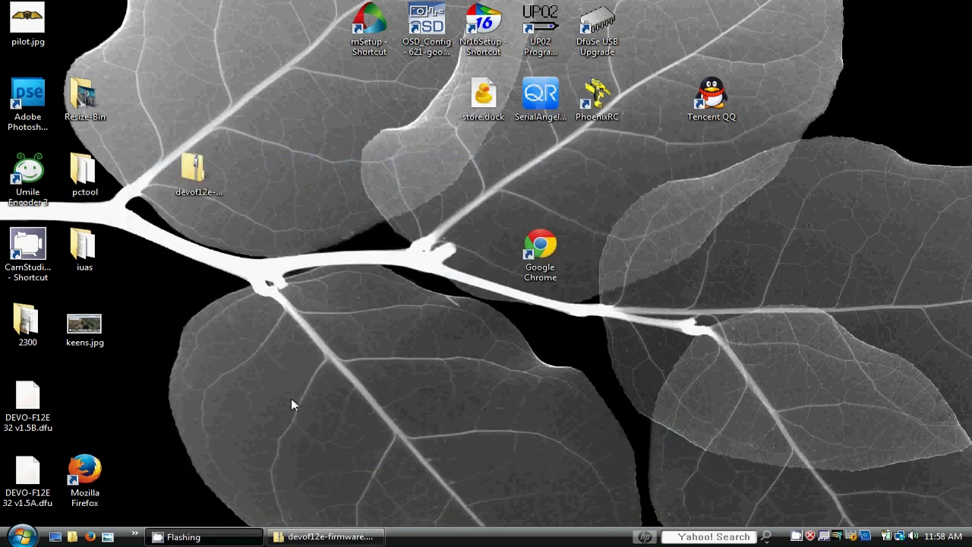
{"action": "left_click_drag", "start_coordinate": [28, 477], "coordinate": [316, 196]}
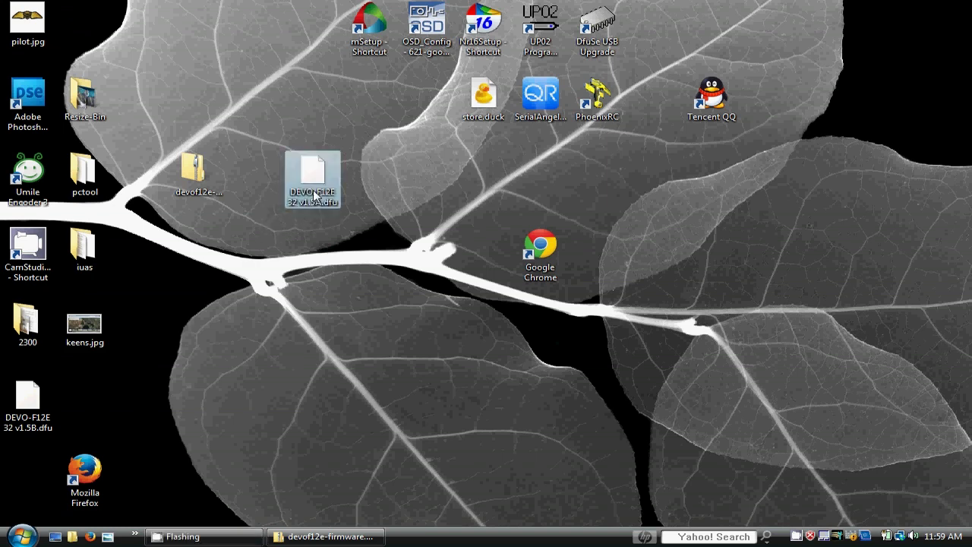
{"action": "left_click", "coordinate": [402, 337]}
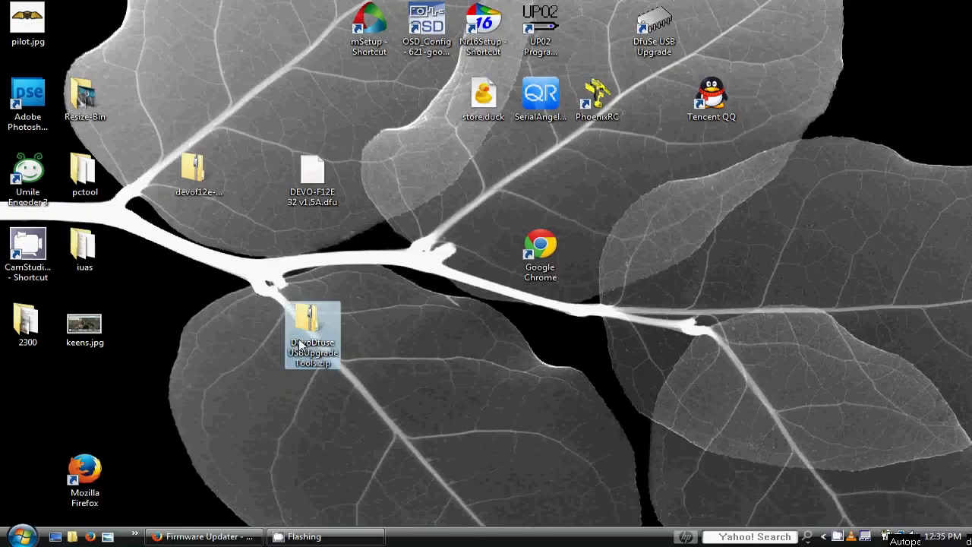
- Open DevoDfuse USBUpgradeTools.zip and examine version-history.pdf for the radios each upgrade tool version supports
{"action": "double_click", "coordinate": [304, 342]}
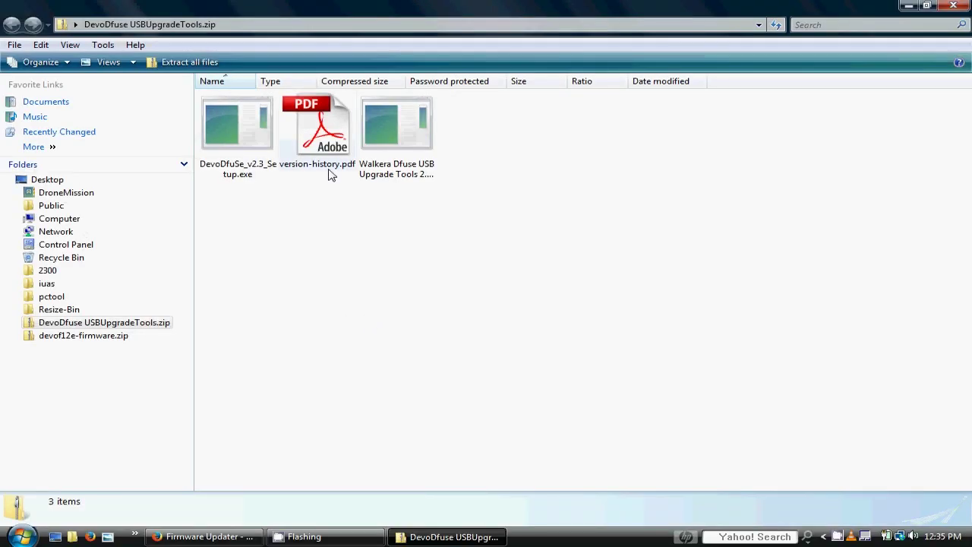
{"action": "left_click", "coordinate": [328, 158]}
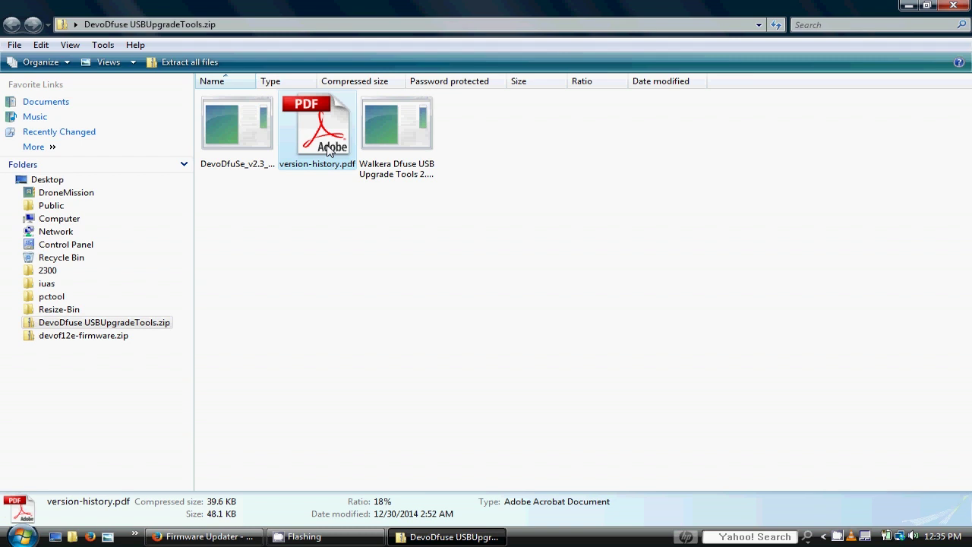
{"action": "double_click", "coordinate": [328, 150]}
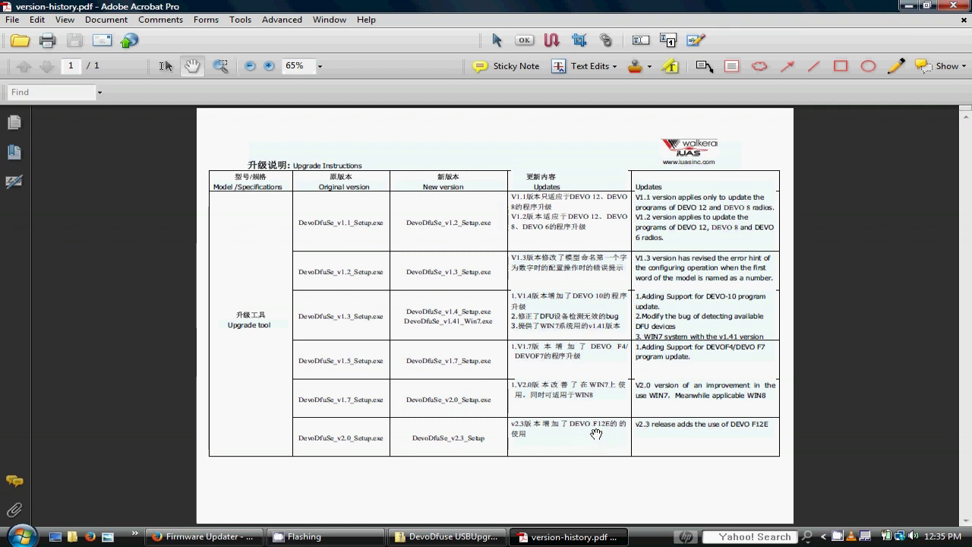
{"action": "left_click", "coordinate": [954, 5]}
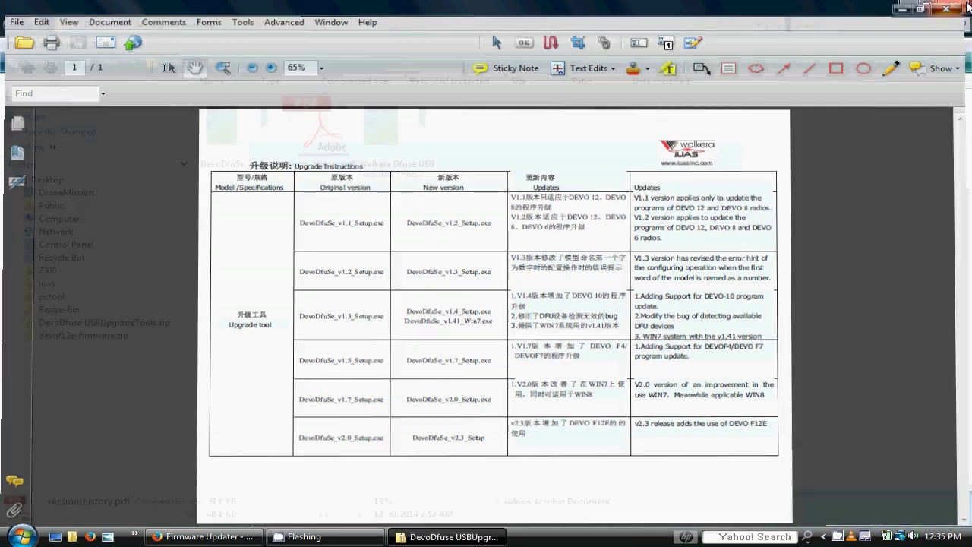
- Copy Walkera Dfuse USB Upgrade Tools 2.31.exe out of the archive to the desktop and place it beside the tools zip
{"action": "left_click", "coordinate": [395, 112]}
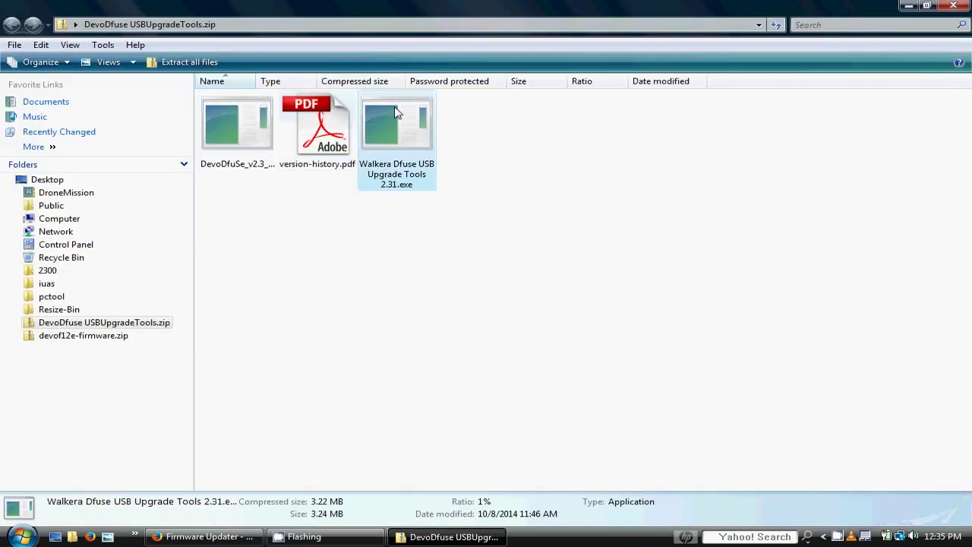
{"action": "left_click", "coordinate": [930, 11]}
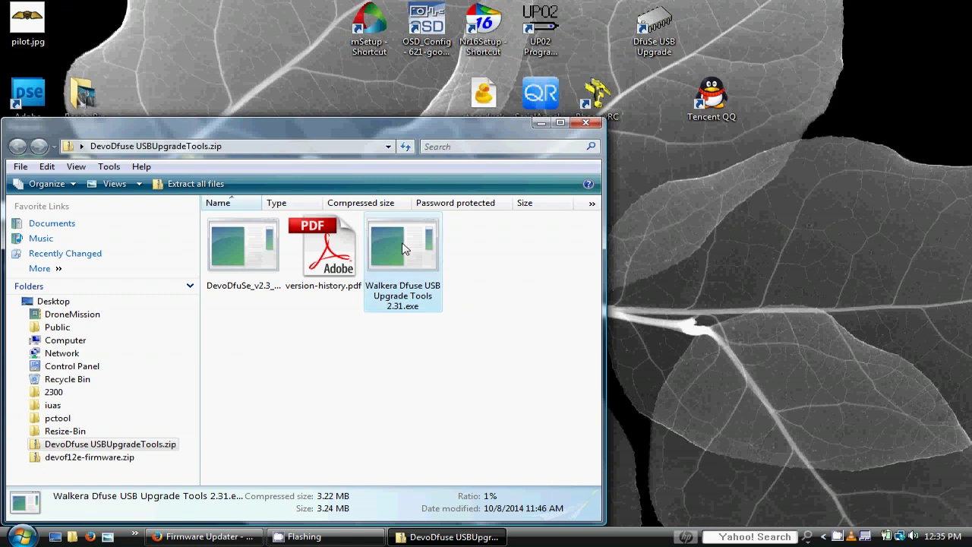
{"action": "left_click_drag", "start_coordinate": [402, 247], "coordinate": [701, 259]}
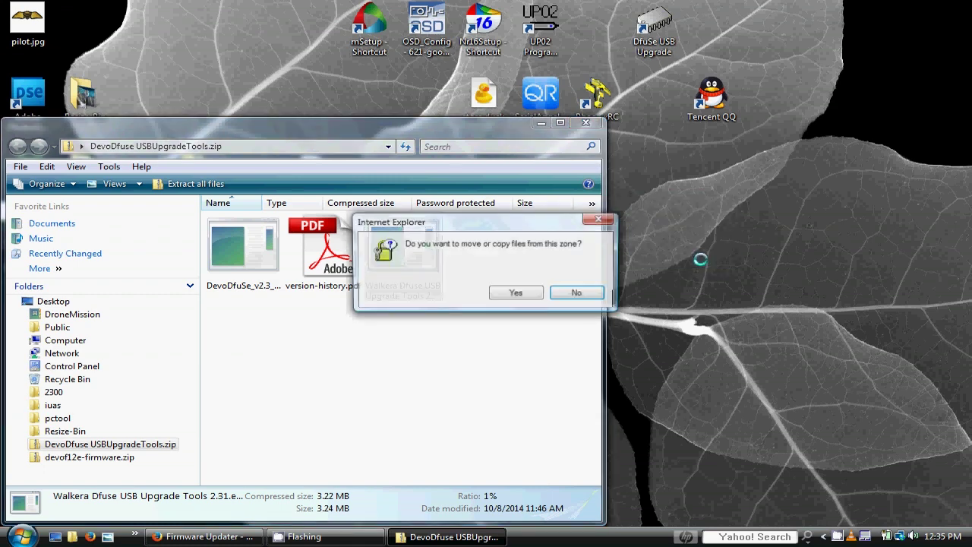
{"action": "left_click", "coordinate": [523, 295]}
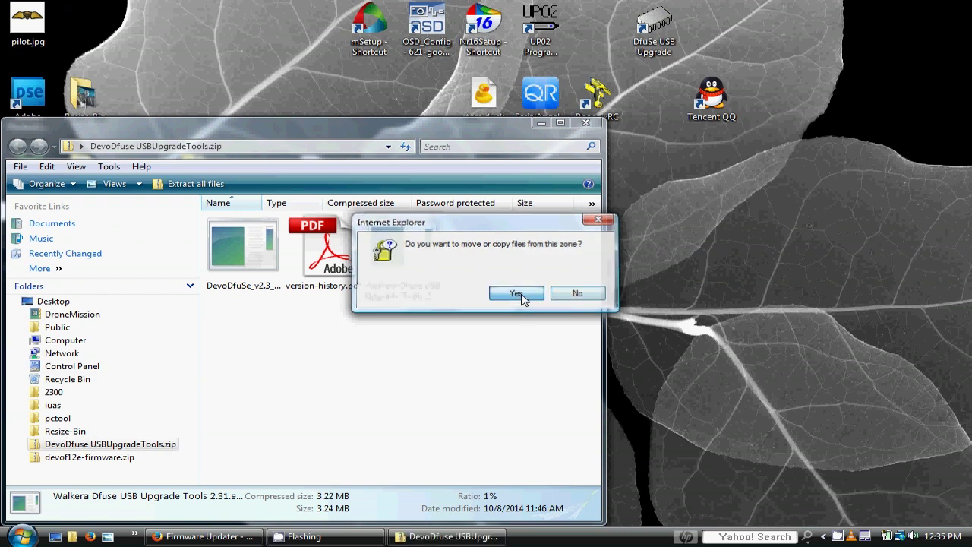
{"action": "left_click", "coordinate": [589, 124]}
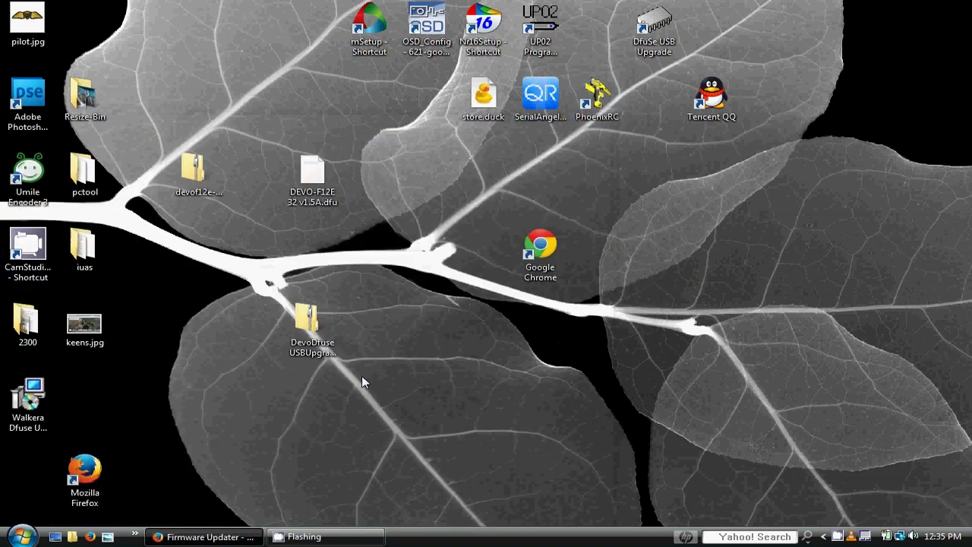
{"action": "left_click_drag", "start_coordinate": [35, 406], "coordinate": [422, 306]}
- Run Walkera Dfuse USB Upgrade Tools 2.31.exe as administrator, install it in C:\Program Files\devention Upgrade Tools with a desktop icon, and launch the installed tool
{"action": "right_click", "coordinate": [421, 304]}
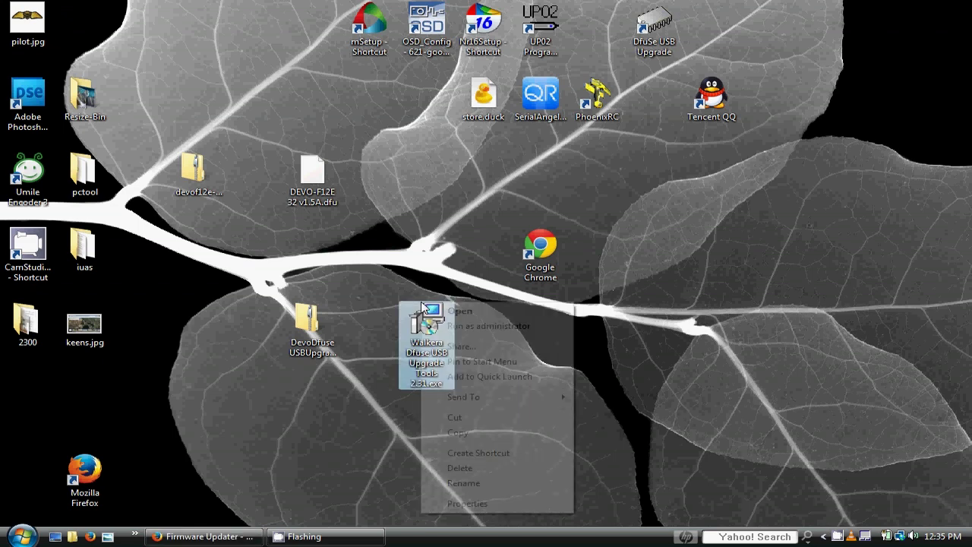
{"action": "left_click", "coordinate": [525, 328]}
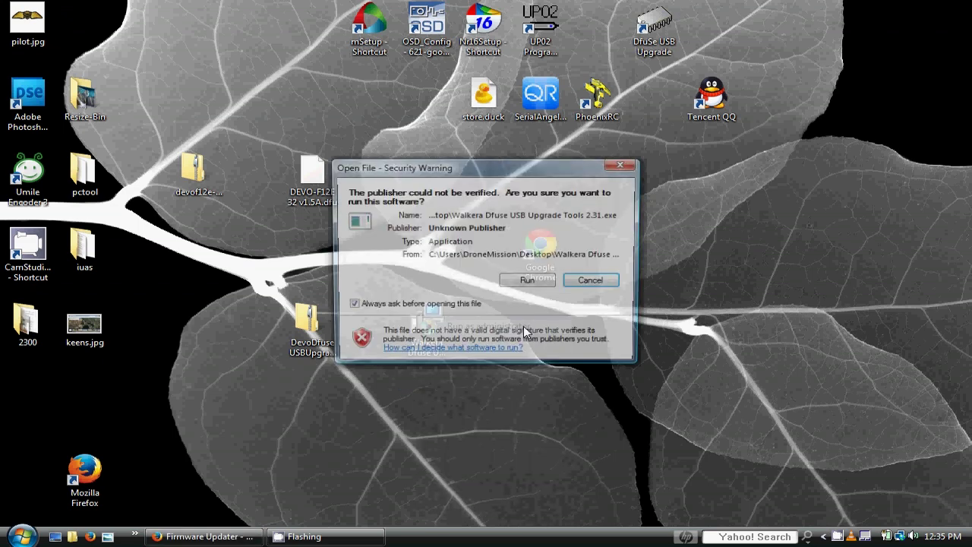
{"action": "left_click", "coordinate": [512, 281]}
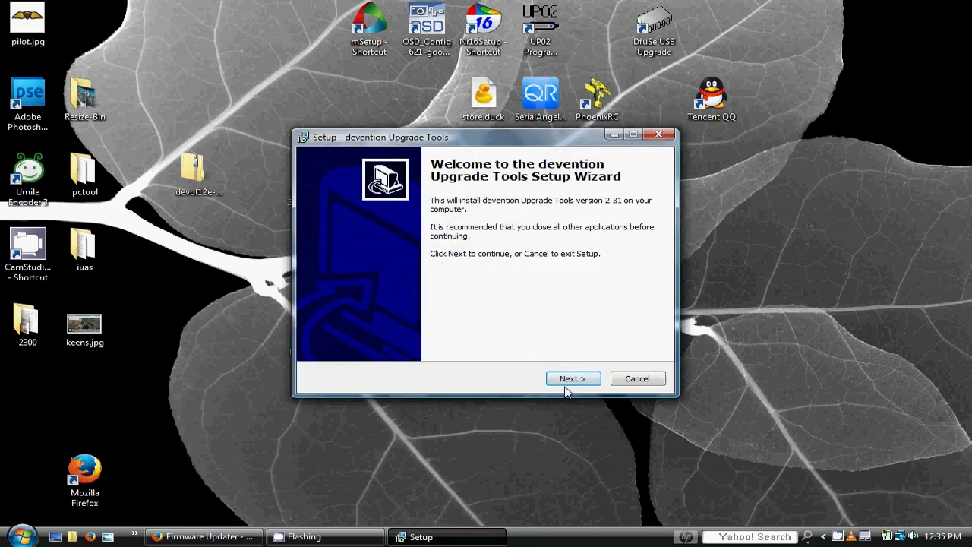
{"action": "left_click", "coordinate": [572, 382]}
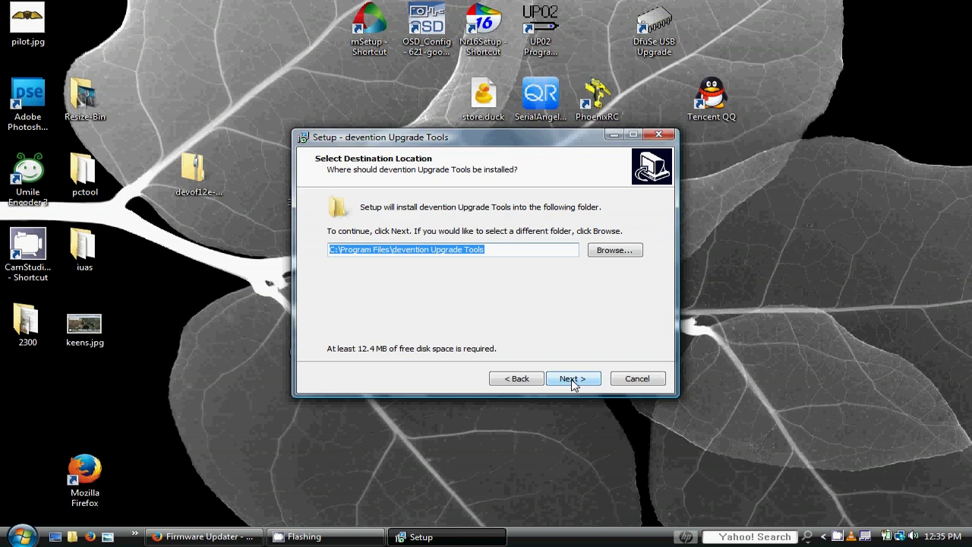
{"action": "left_click", "coordinate": [572, 380]}
{"action": "left_click", "coordinate": [572, 380]}
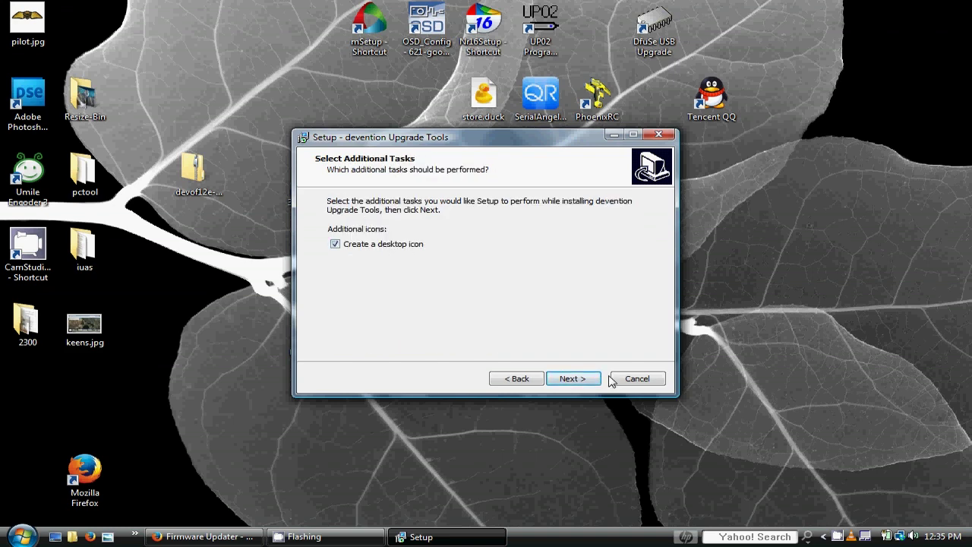
{"action": "left_click", "coordinate": [588, 379]}
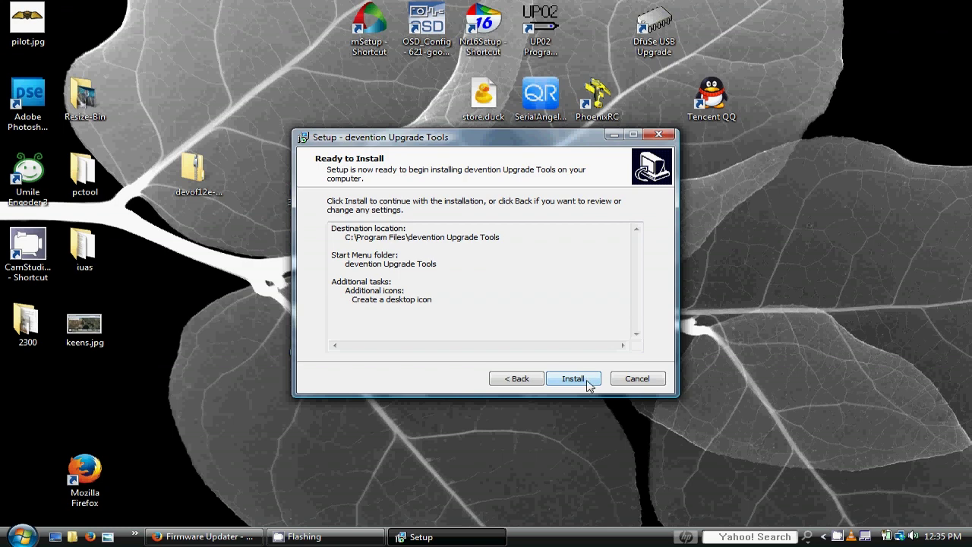
{"action": "left_click", "coordinate": [587, 381]}
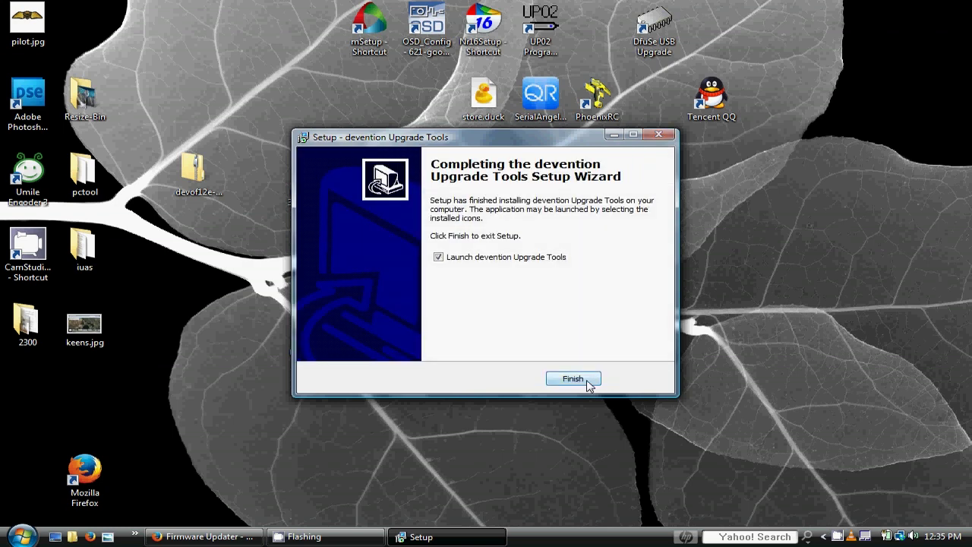
{"action": "left_click", "coordinate": [587, 382]}
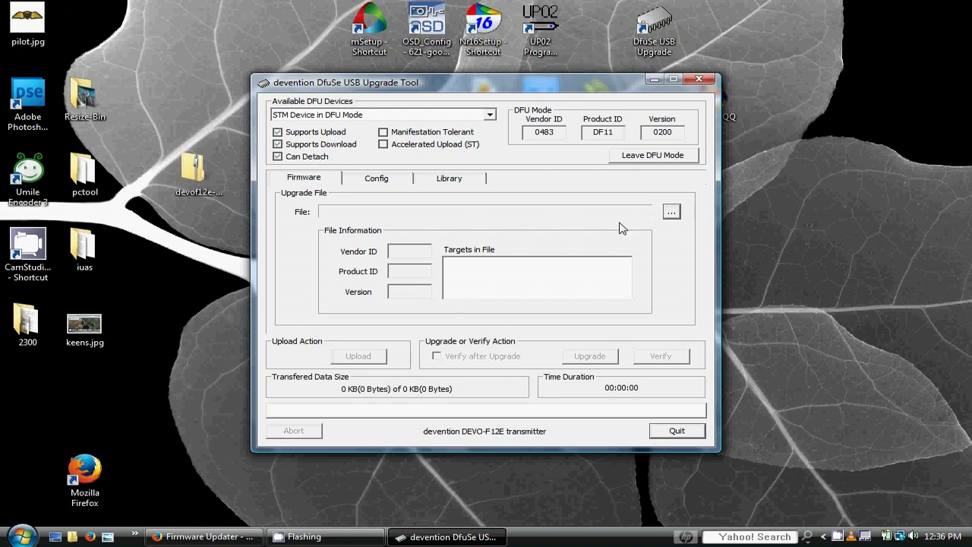
- Load DEVO-F12E 32 v1.5A.dfu from the desktop as the upgrade file
{"action": "left_click", "coordinate": [672, 212]}
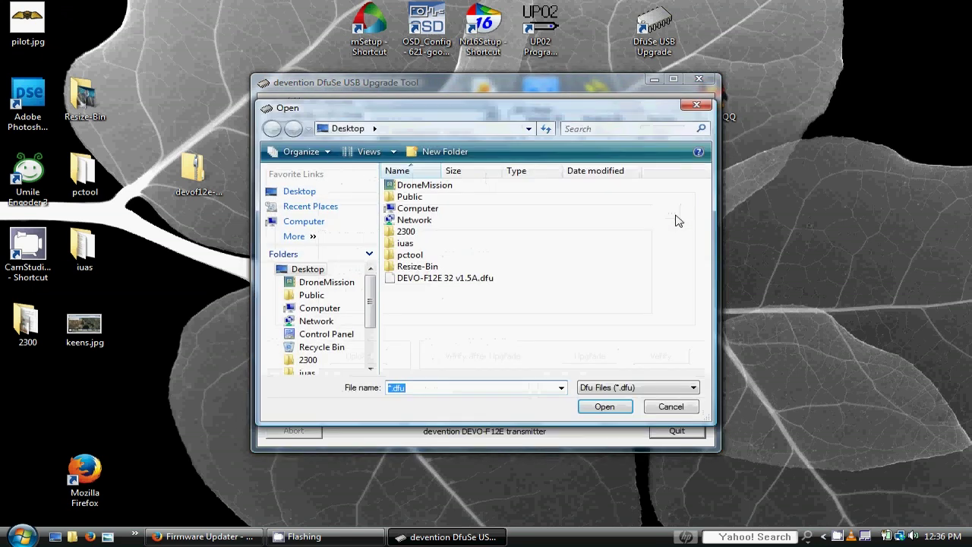
{"action": "left_click", "coordinate": [495, 279]}
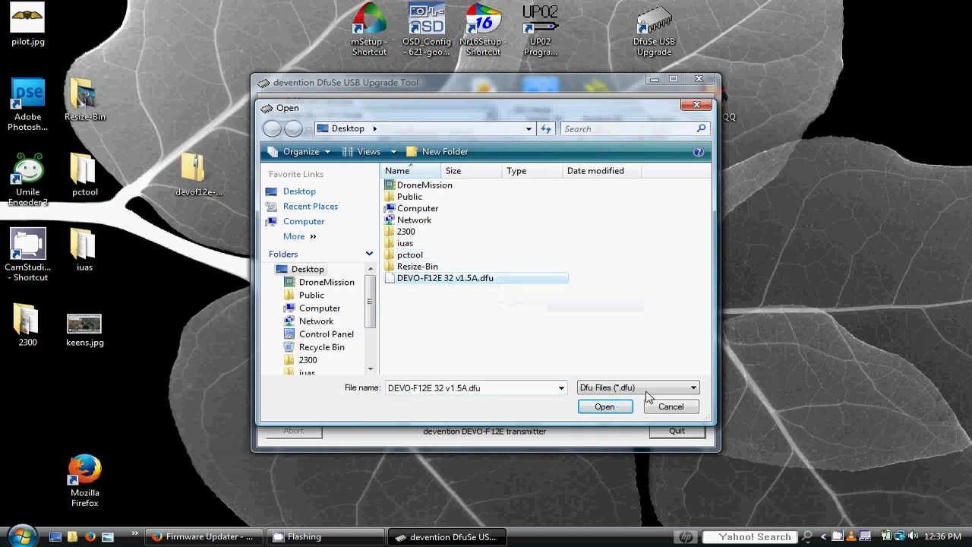
{"action": "left_click", "coordinate": [605, 407]}
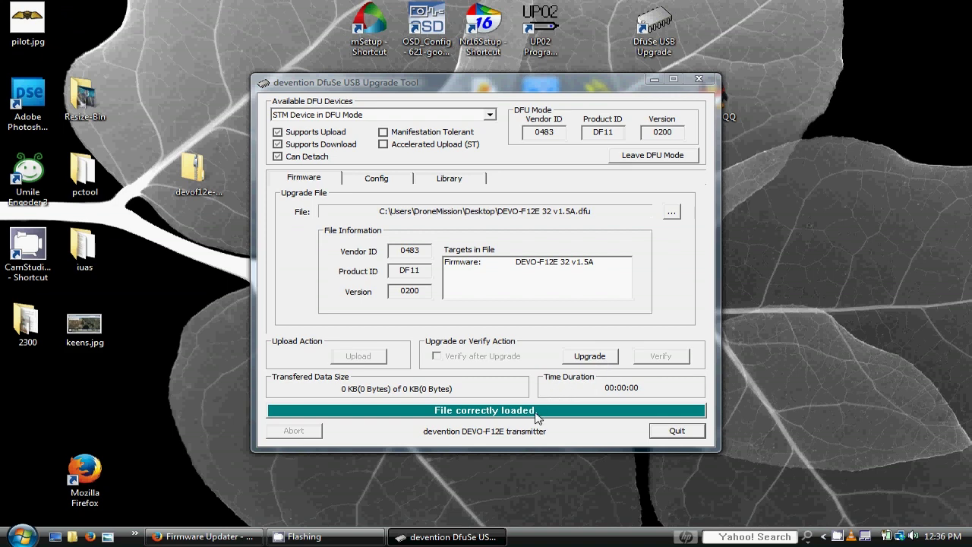
- Upgrade the DEVO-F12E transmitter with the loaded firmware, accepting the DFU mode warning, and quit the upgrade tool
{"action": "left_click", "coordinate": [605, 362]}
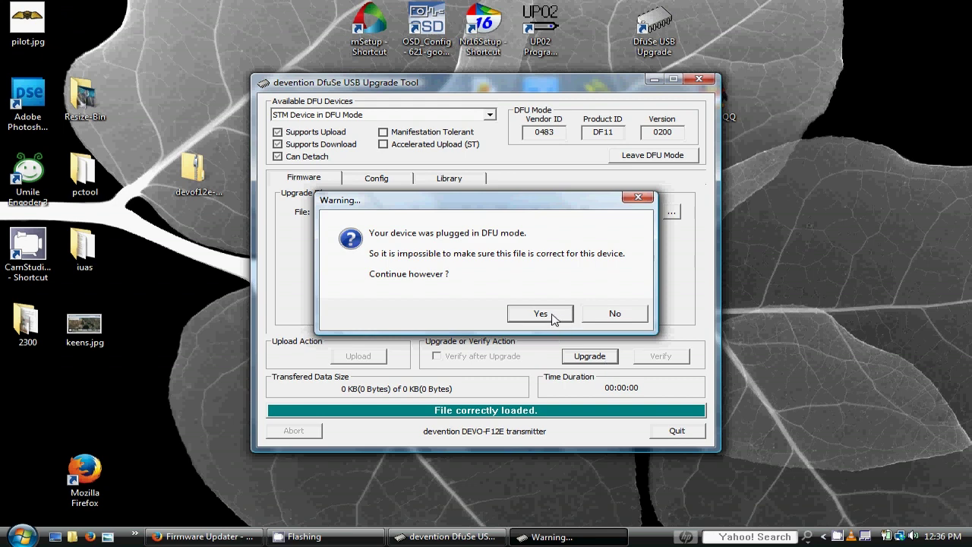
{"action": "left_click", "coordinate": [540, 314]}
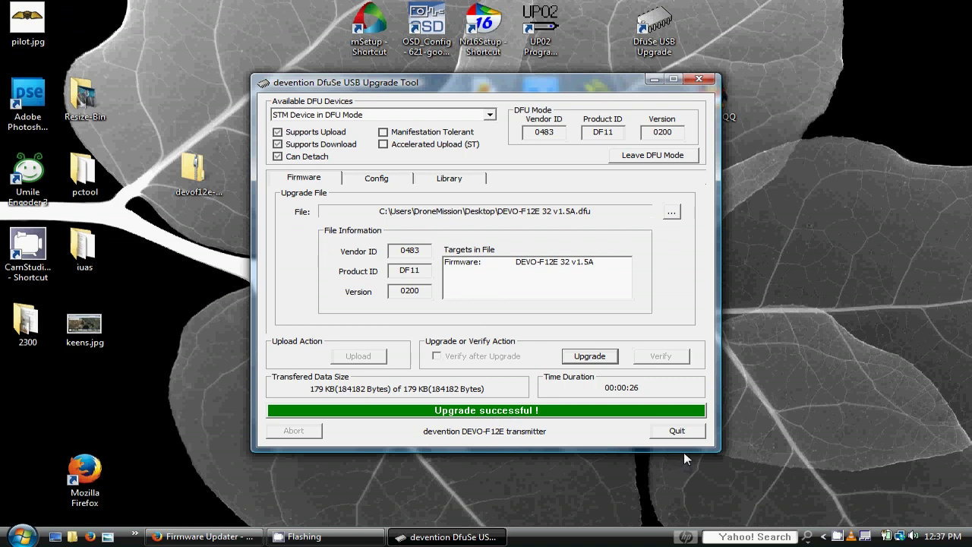
{"action": "left_click", "coordinate": [679, 431]}
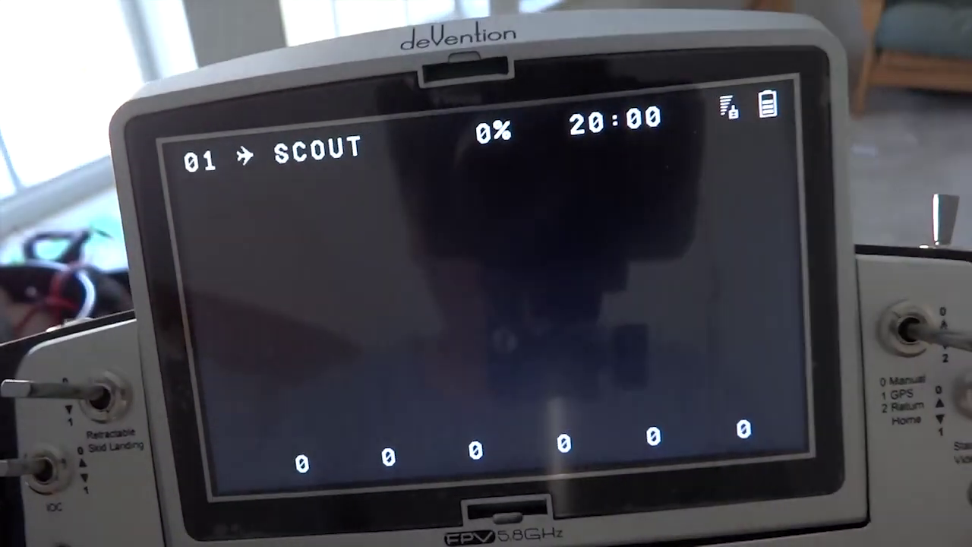
{"action": "key", "text": "Return"}
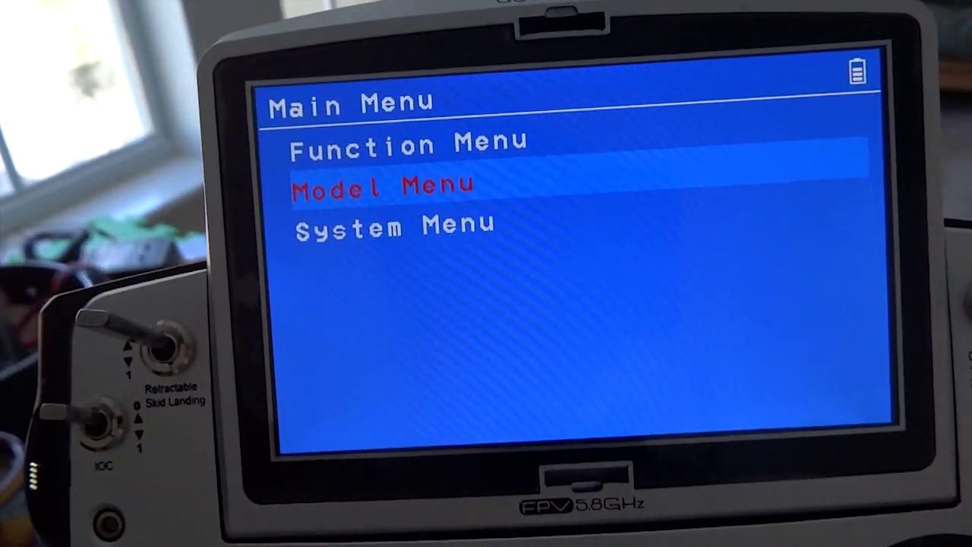
{"action": "key", "text": "Down"}
{"action": "key", "text": "Return"}
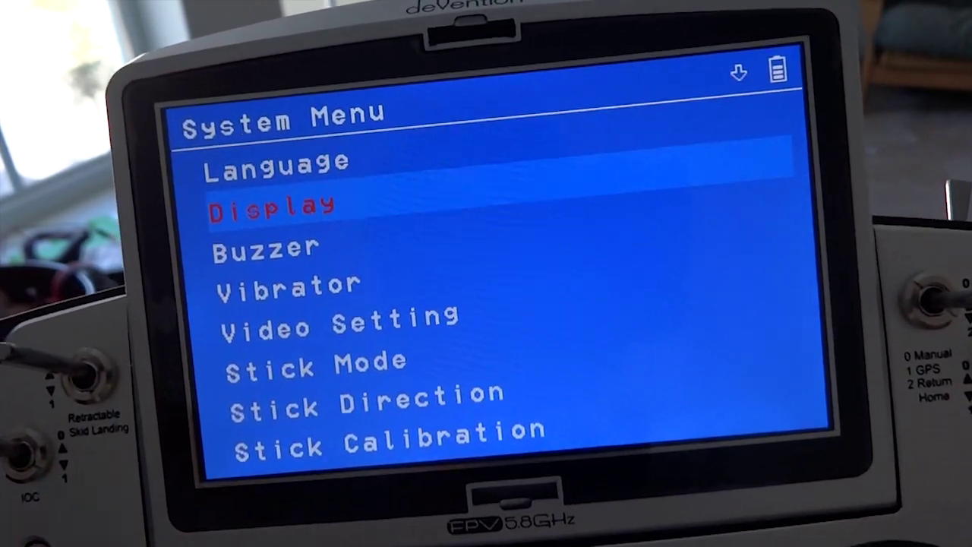
{"action": "key", "text": "Down"}
{"action": "key", "text": "Down"}
{"action": "key", "text": "Down"}
{"action": "key", "text": "Down"}
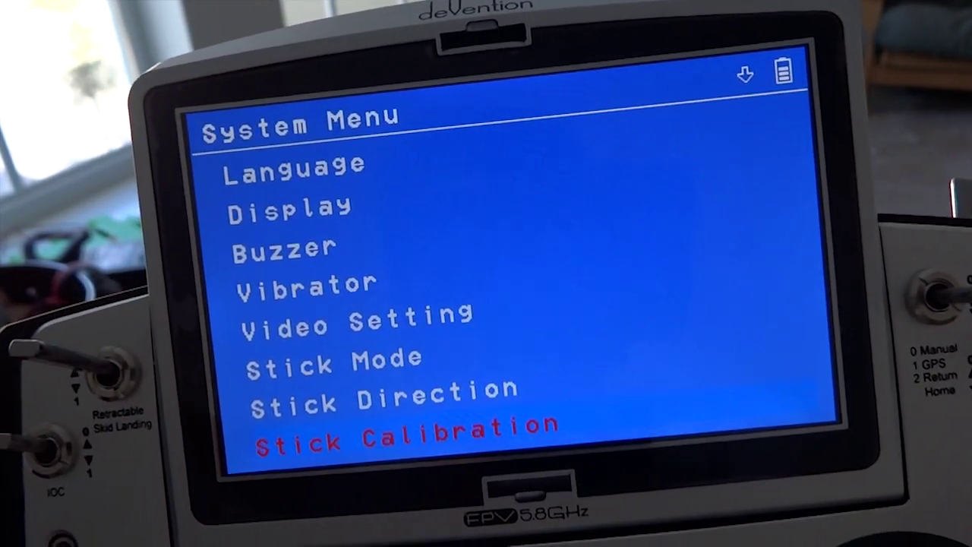
{"action": "key", "text": "Return"}
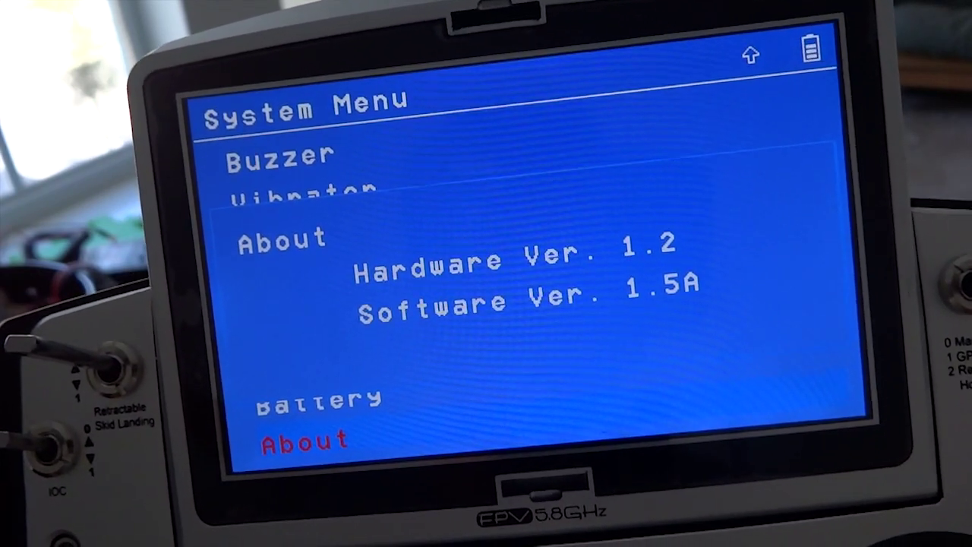
{"action": "key", "text": "Escape"}
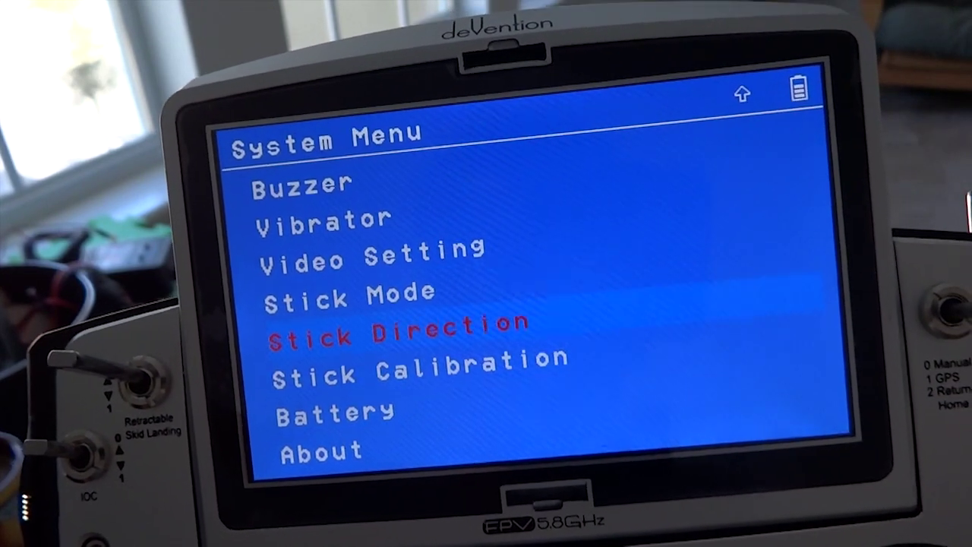
{"action": "key", "text": "Up"}
{"action": "key", "text": "Up"}
{"action": "key", "text": "Up"}
{"action": "key", "text": "Up"}
{"action": "key", "text": "Up"}
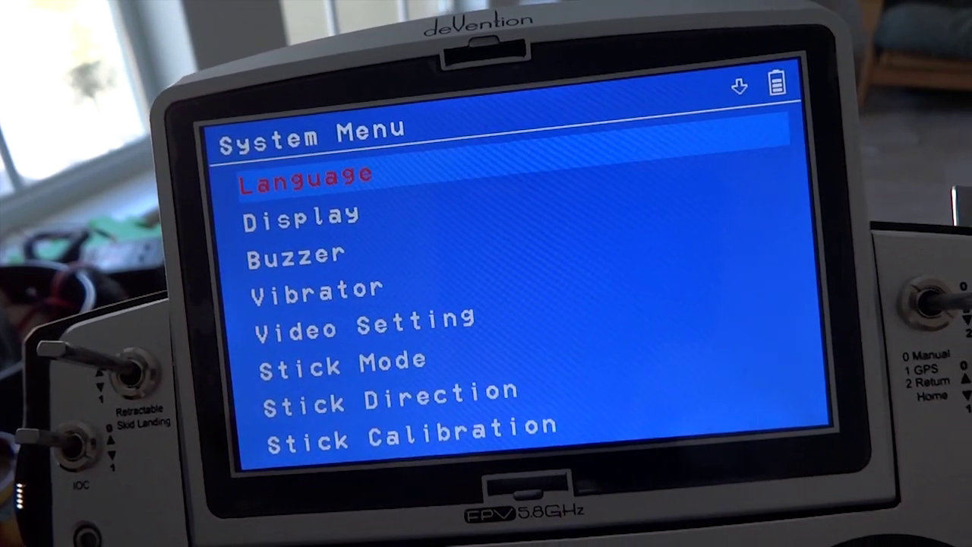
{"action": "key", "text": "Escape"}
{"action": "key", "text": "Up"}
{"action": "key", "text": "Up"}
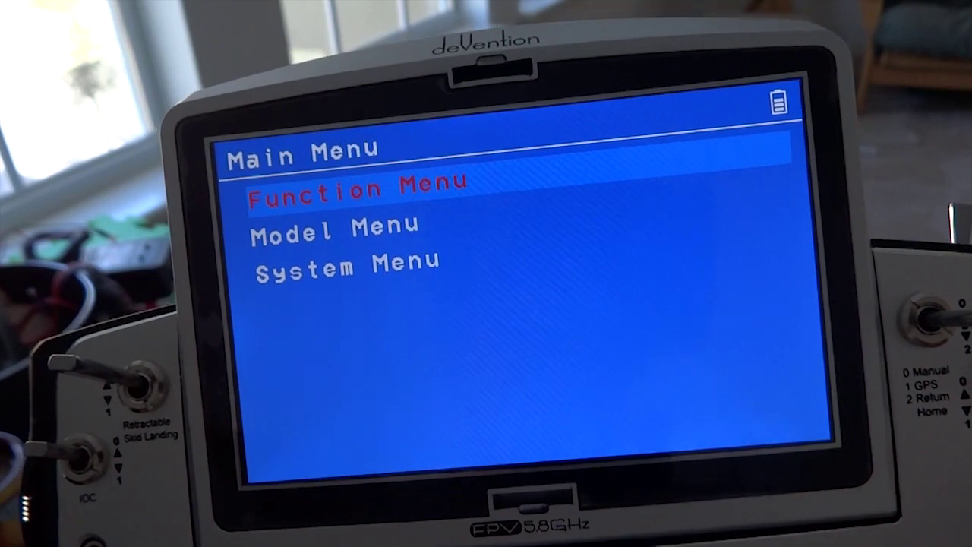
{"action": "key", "text": "Down"}
{"action": "key", "text": "Down"}
{"action": "key", "text": "Down"}
{"action": "key", "text": "Down"}
{"action": "key", "text": "Down"}
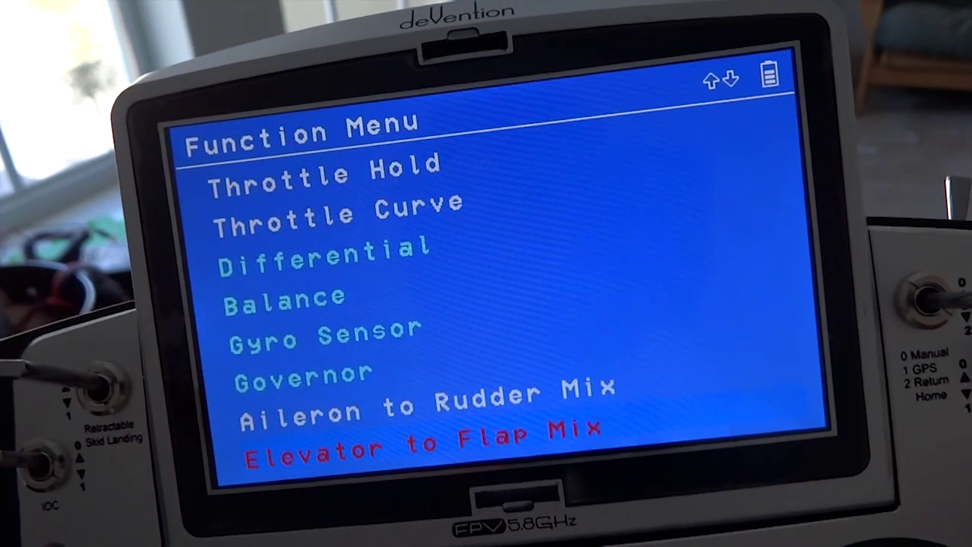